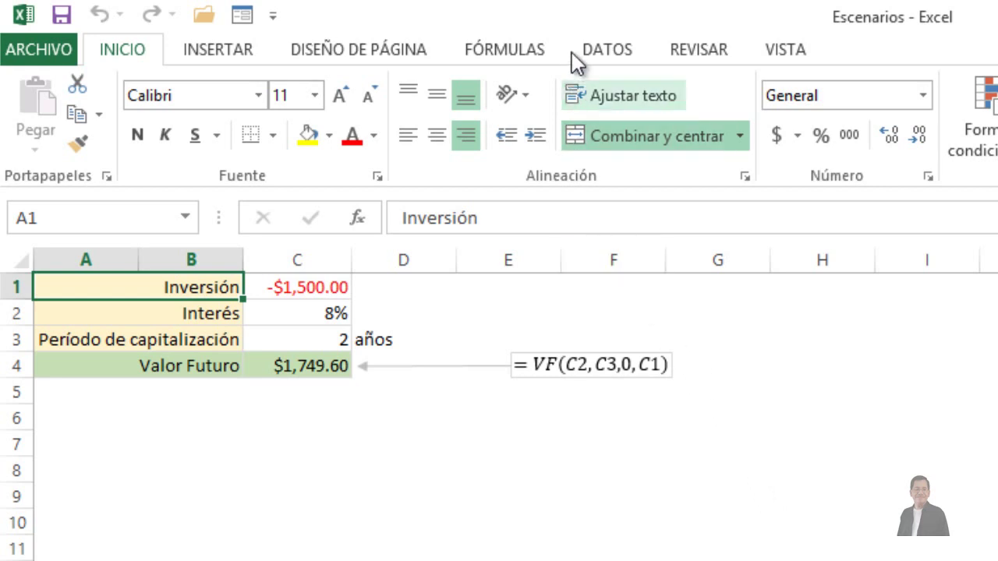
Step: Open Administrador de escenarios via DATOS > Análisis de hipótesis
left_click(597, 54)
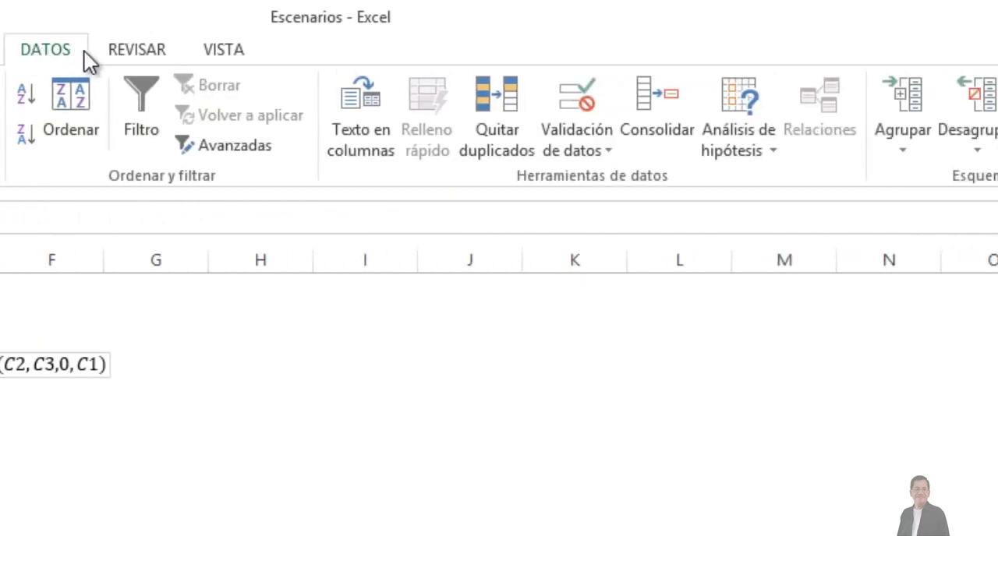
left_click(730, 88)
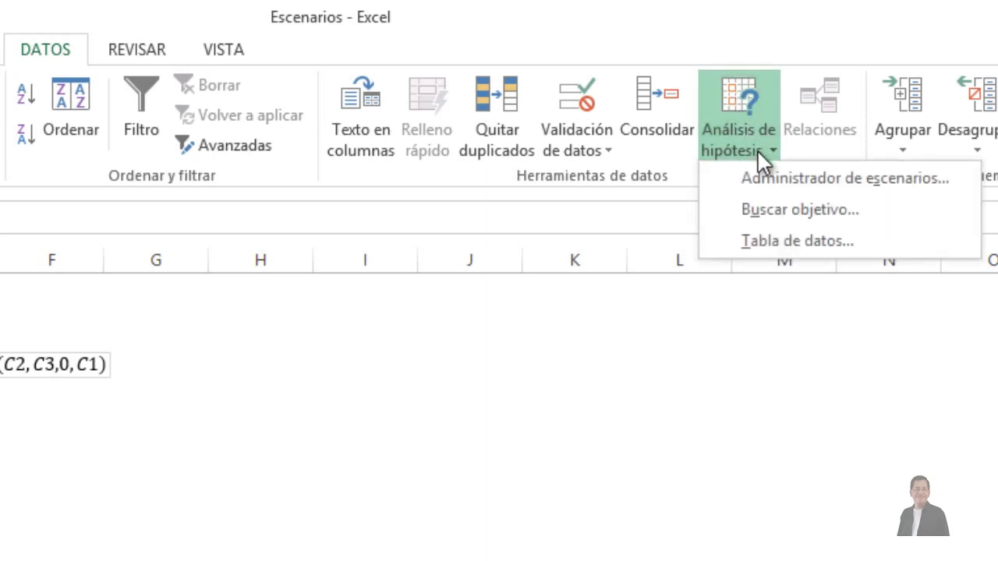
left_click(767, 176)
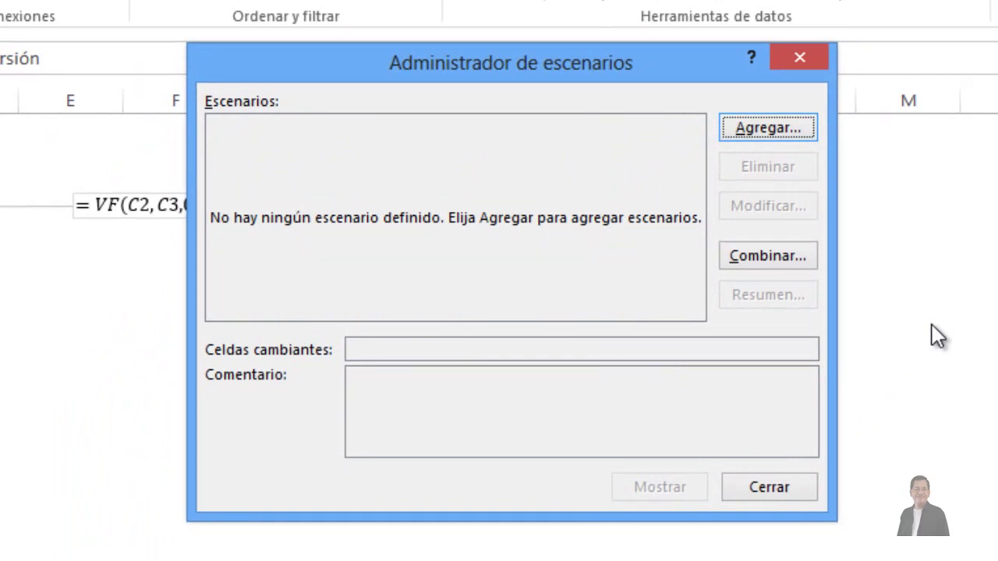
Step: Add a scenario named 'Inversión 1' with changing cells C2 and C3
left_click(744, 131)
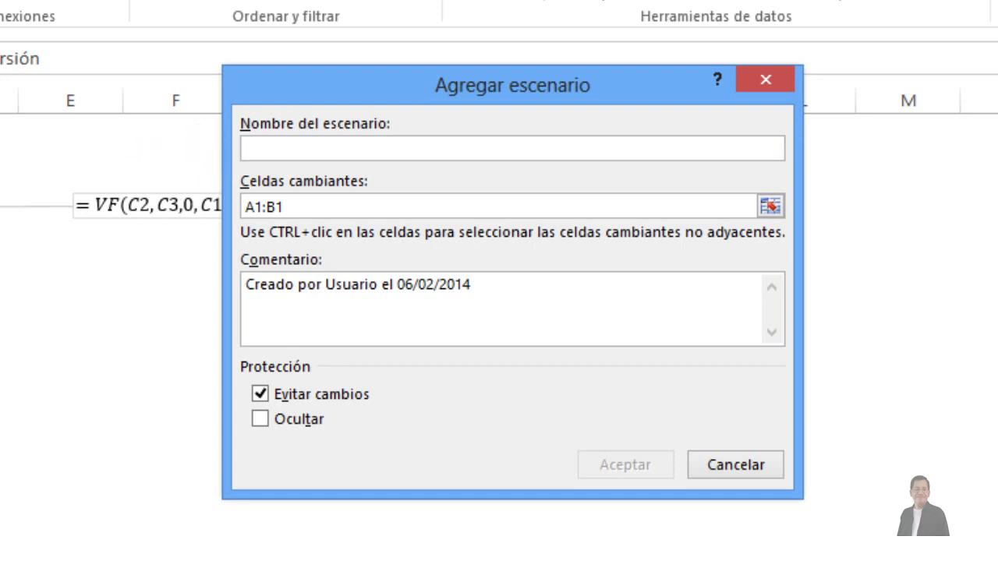
type("Invers")
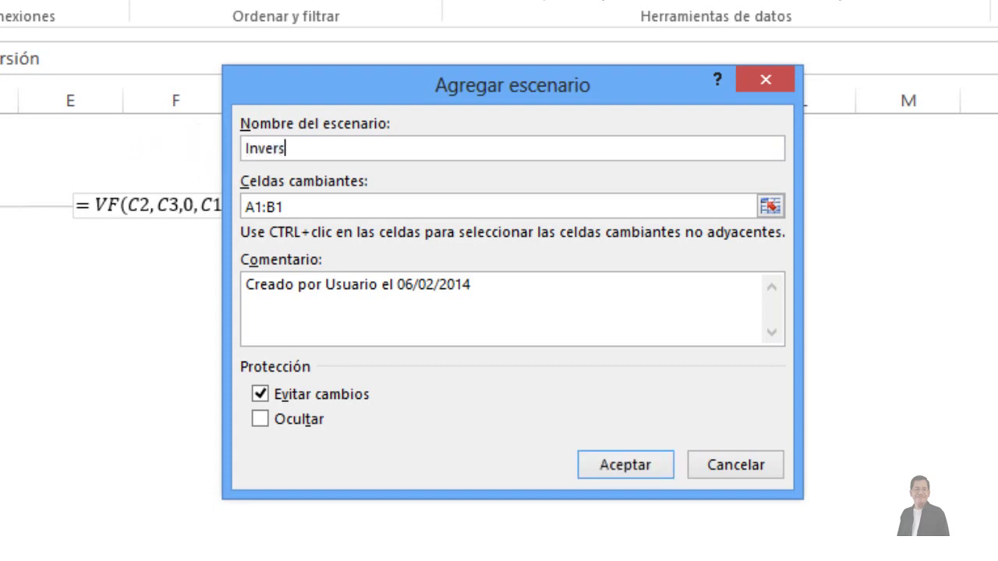
type("ión 1")
key("Tab")
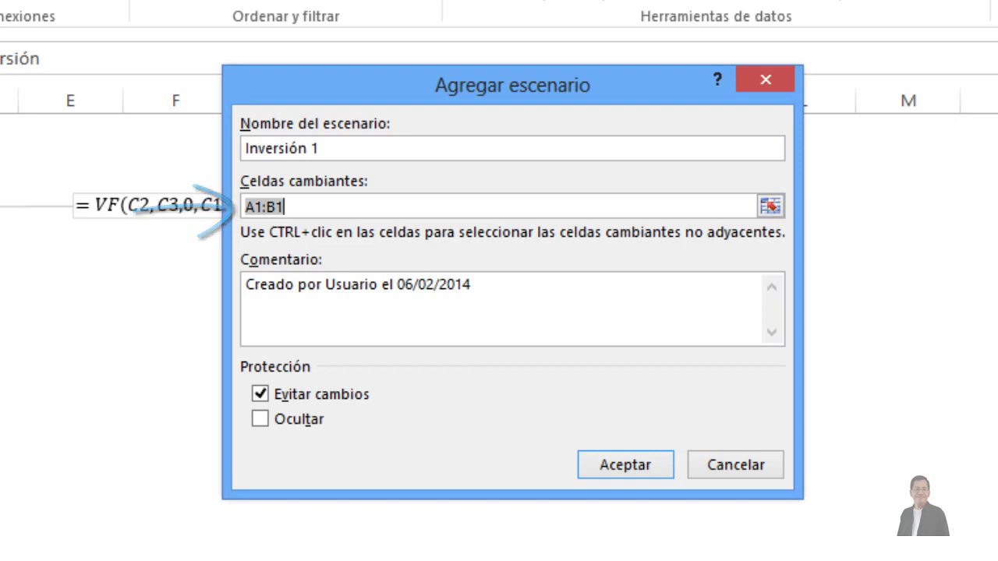
key("Delete")
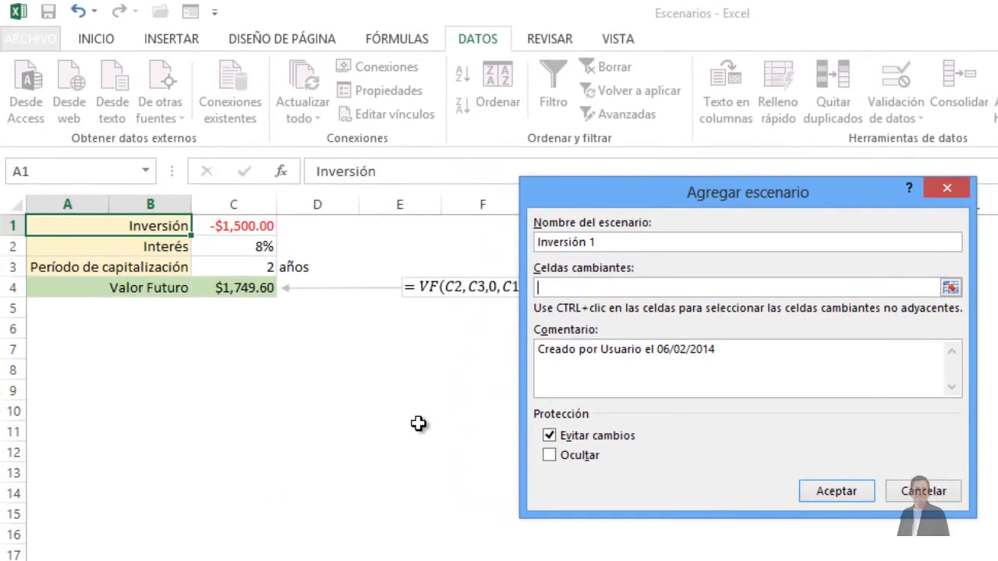
left_click(256, 249)
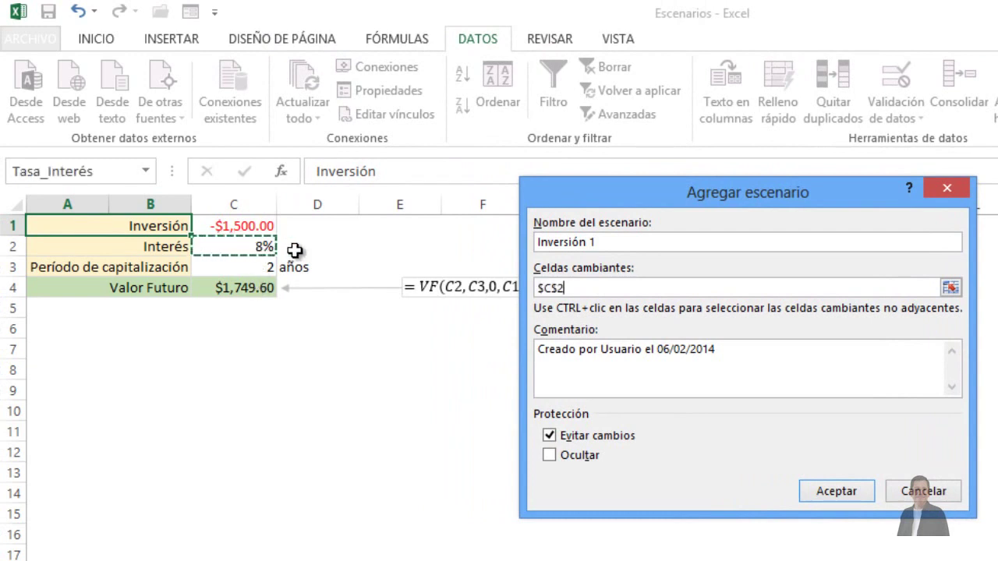
left_click(259, 268, "ctrl")
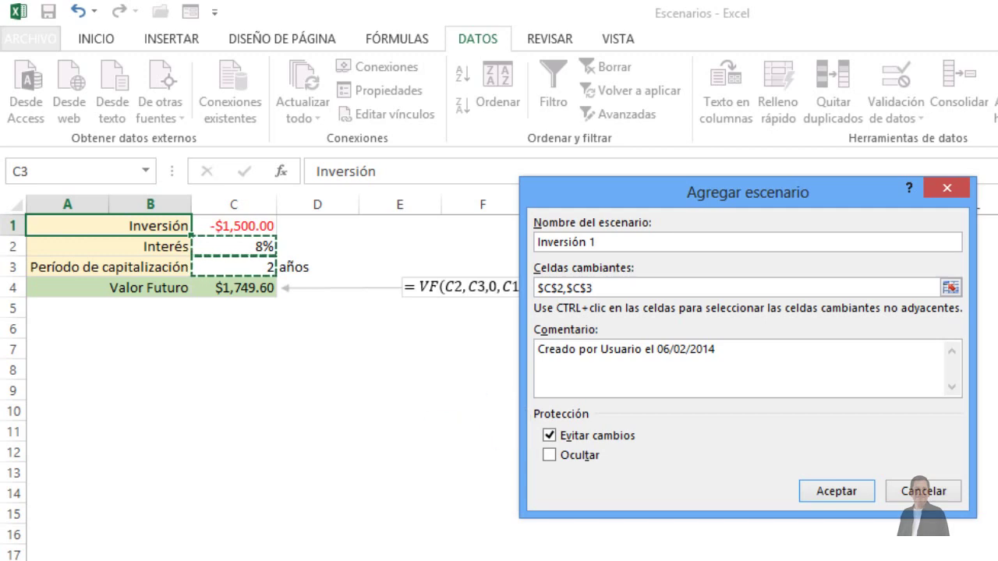
Step: Save Inversión 1 with rate 0.08 and period 2, and start another scenario
left_click(829, 491)
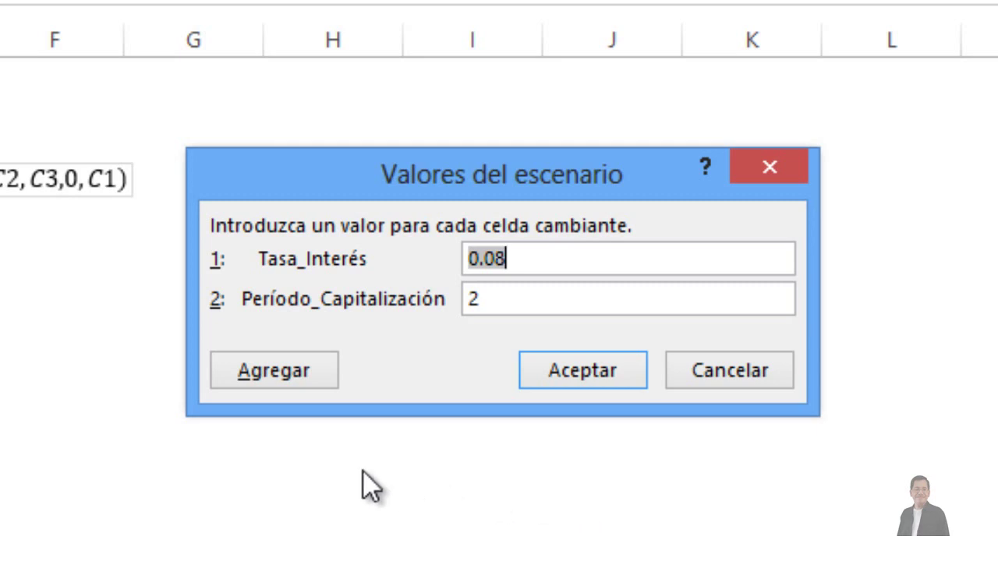
left_click(286, 369)
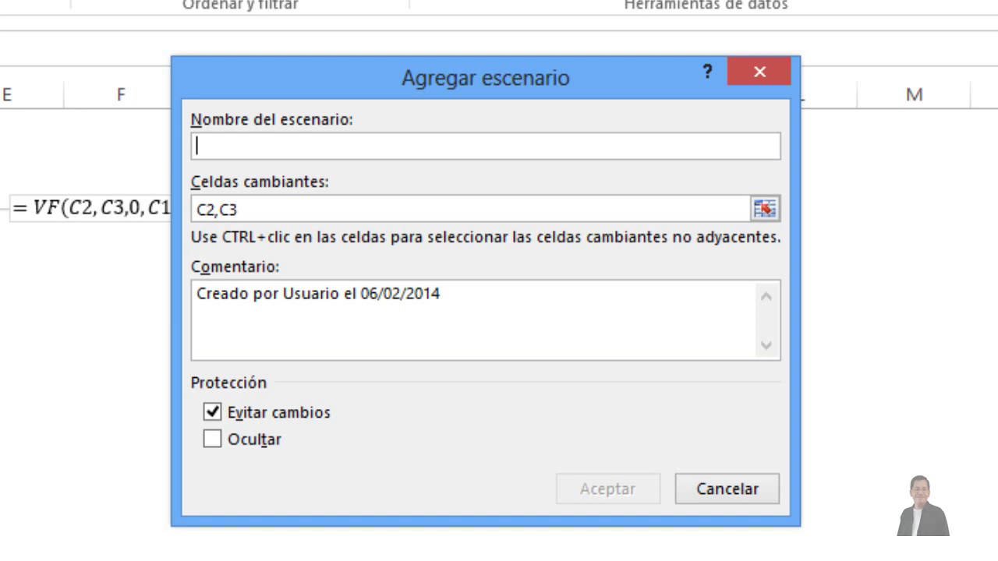
Step: Add scenario 'Inversión 2' with rate 0.11 and 10 periods
type("Inver")
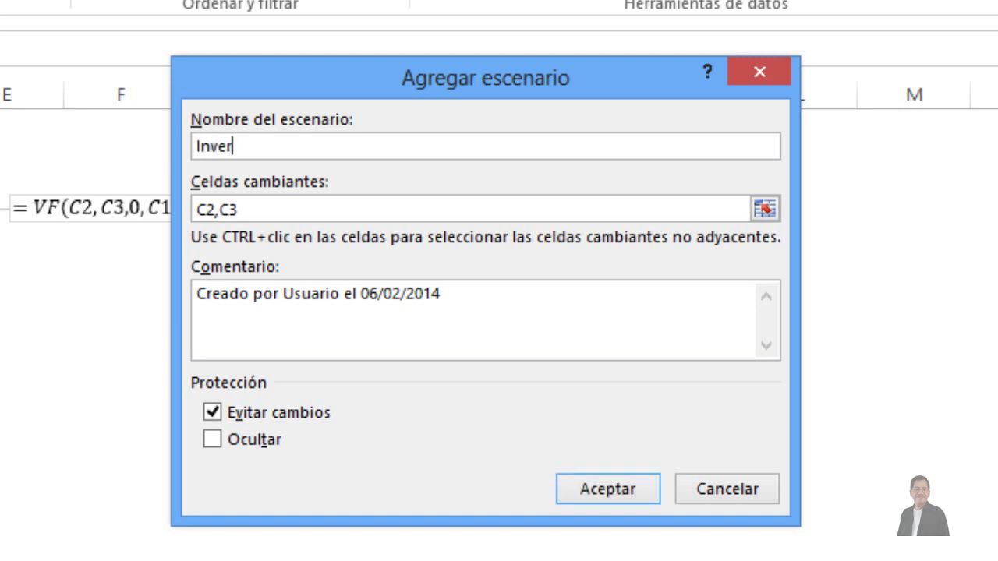
type("sión ")
type("2")
key("Tab")
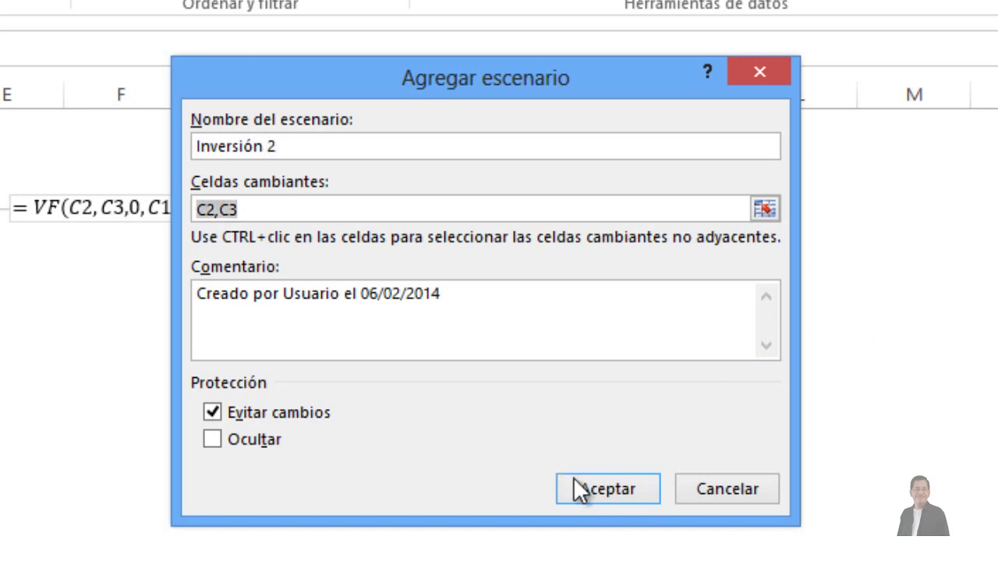
left_click(574, 480)
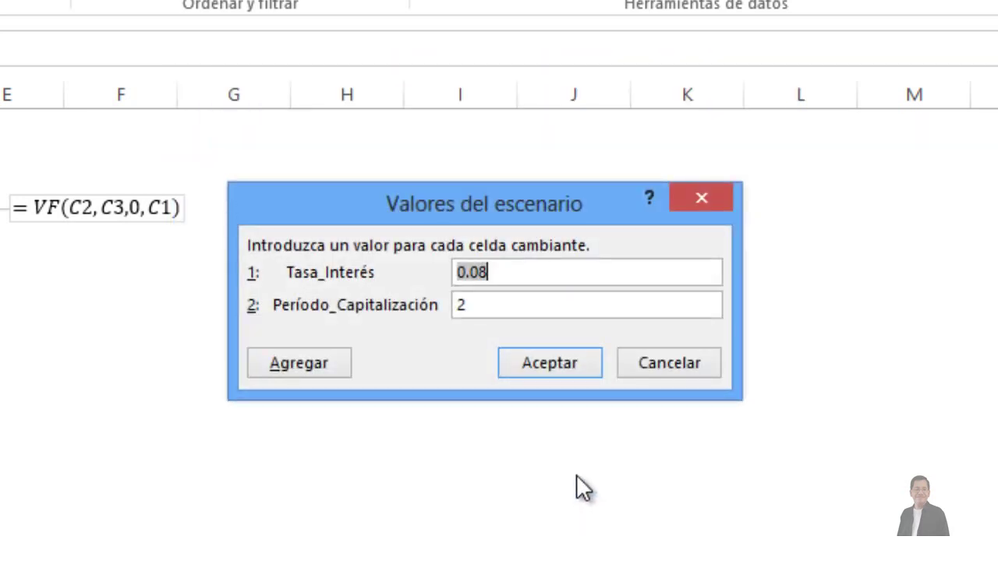
type("0.1")
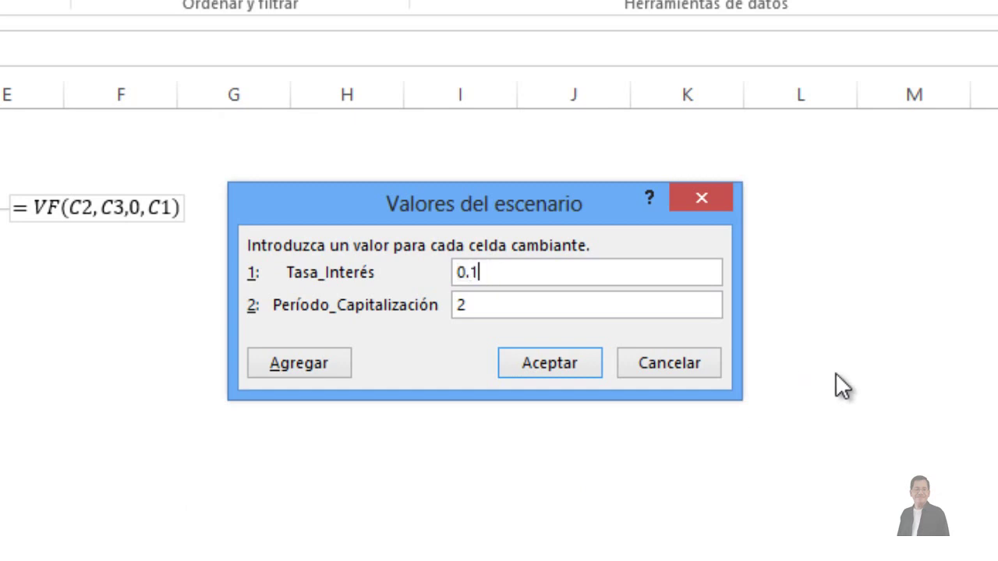
type("1")
key("Tab")
type("10")
left_click(333, 371)
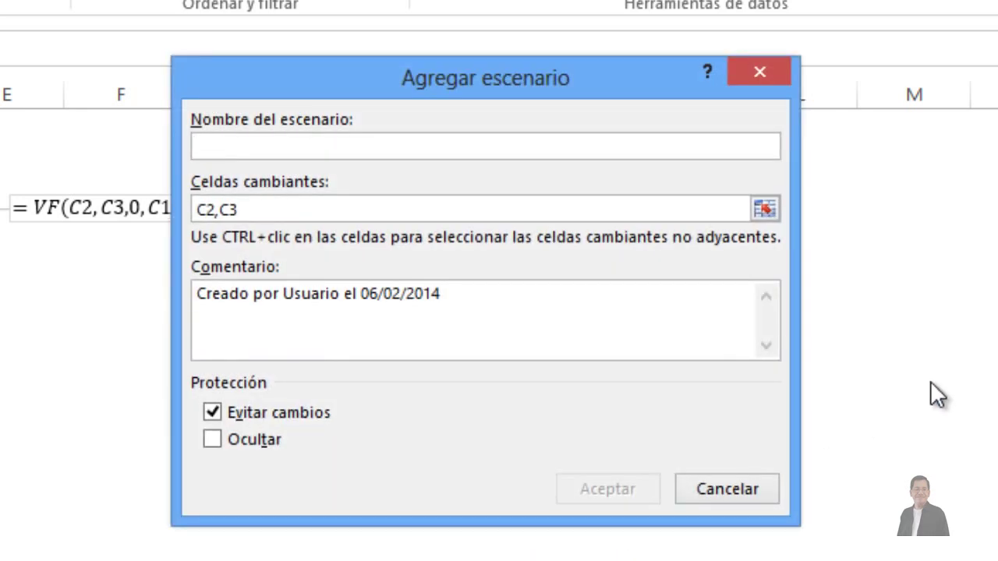
Step: Add scenario 'Inversión 3' with rate 0.15 and 15 periods
type("Inve")
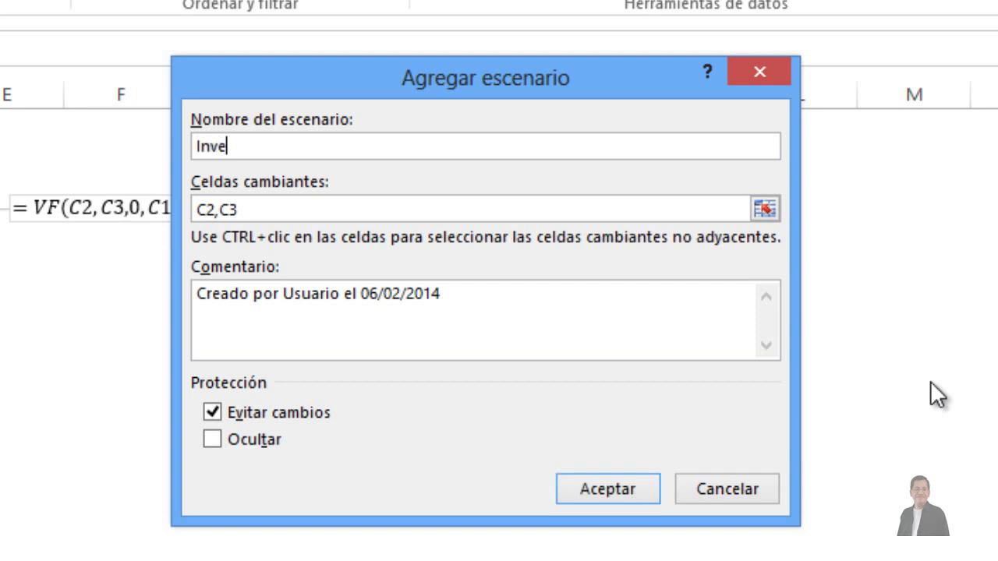
type("rsión ")
type("3")
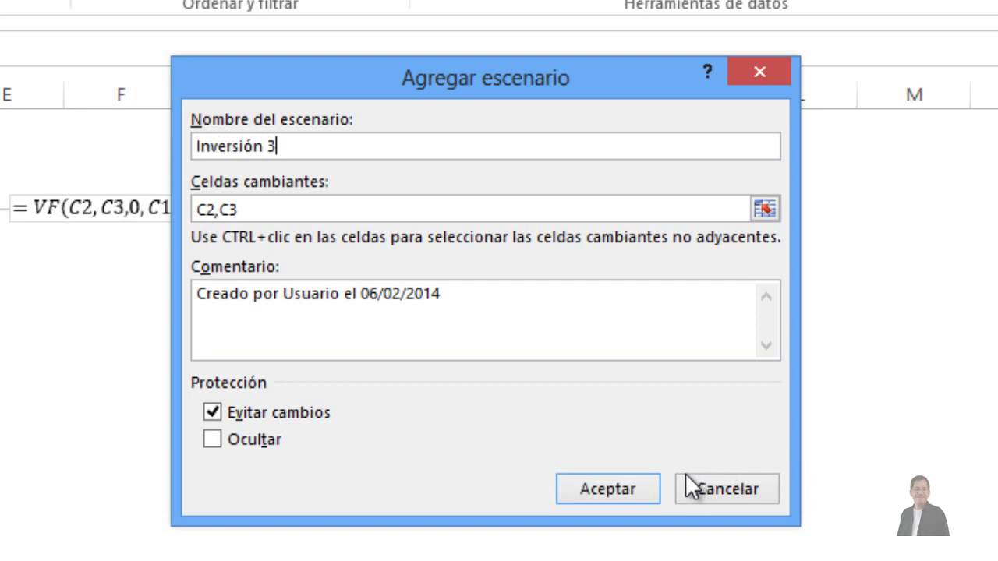
left_click(653, 487)
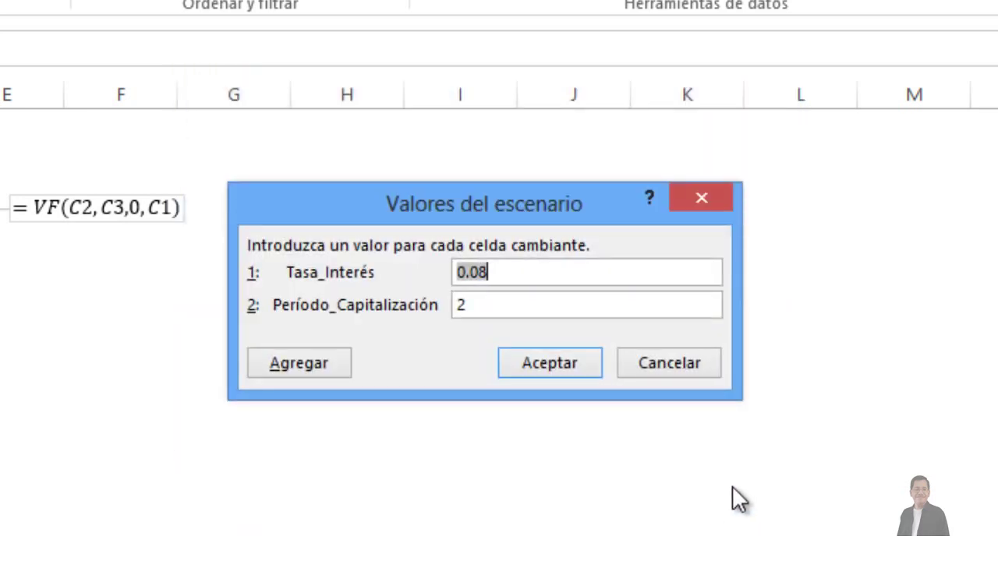
type("0.15")
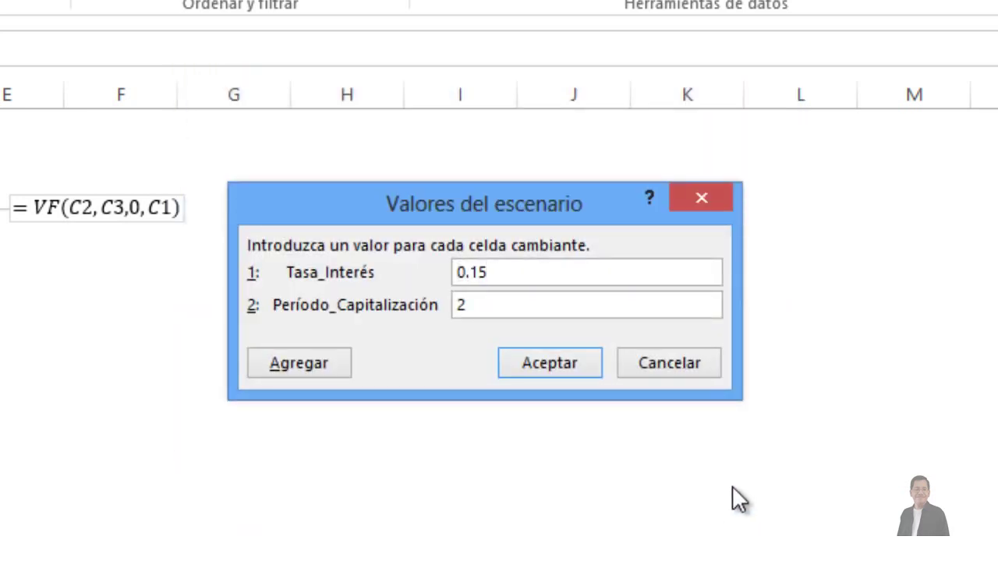
key("Tab")
type("15")
left_click(546, 366)
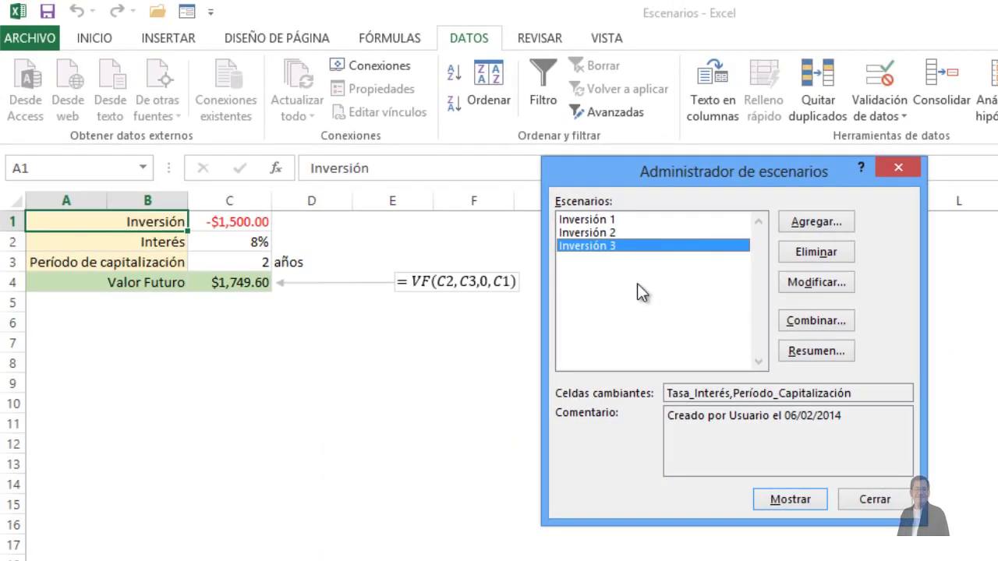
left_click(594, 233)
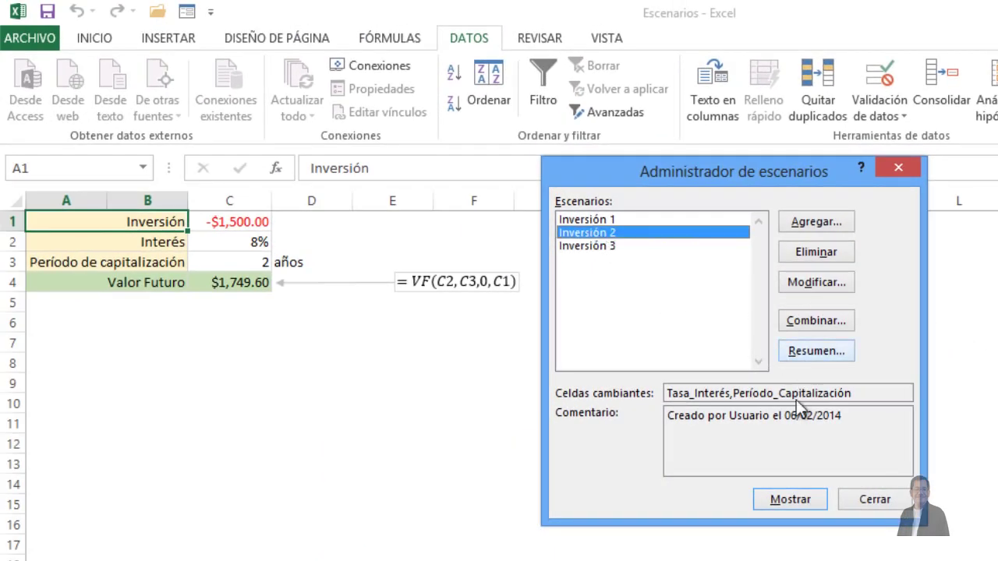
left_click(787, 493)
left_click(597, 248)
left_click(791, 503)
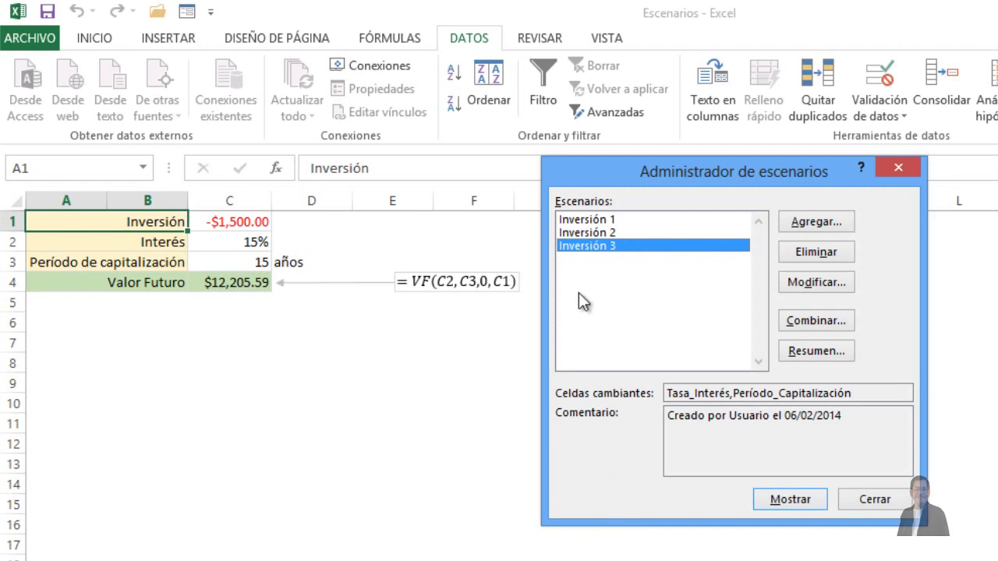
left_click(602, 221)
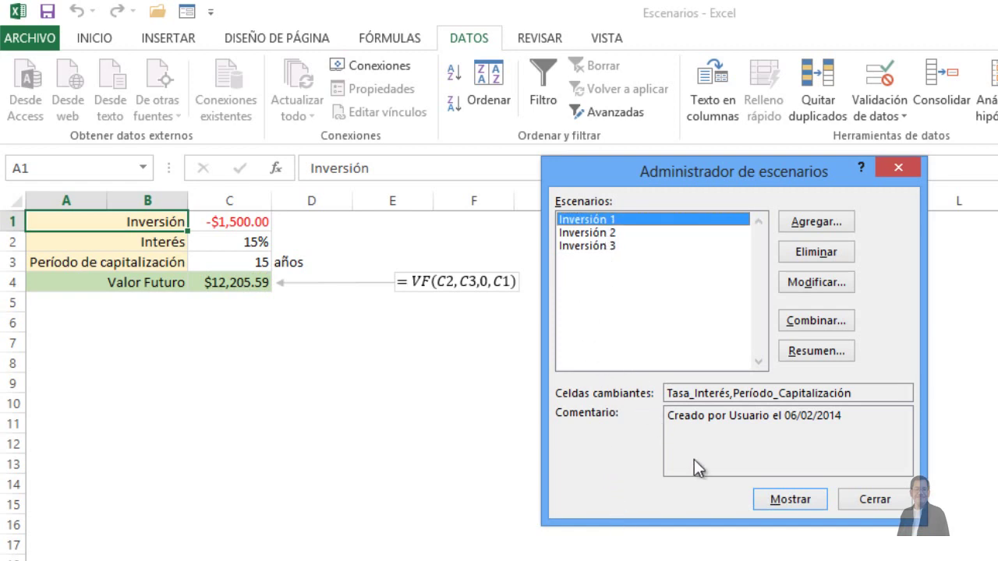
left_click(784, 500)
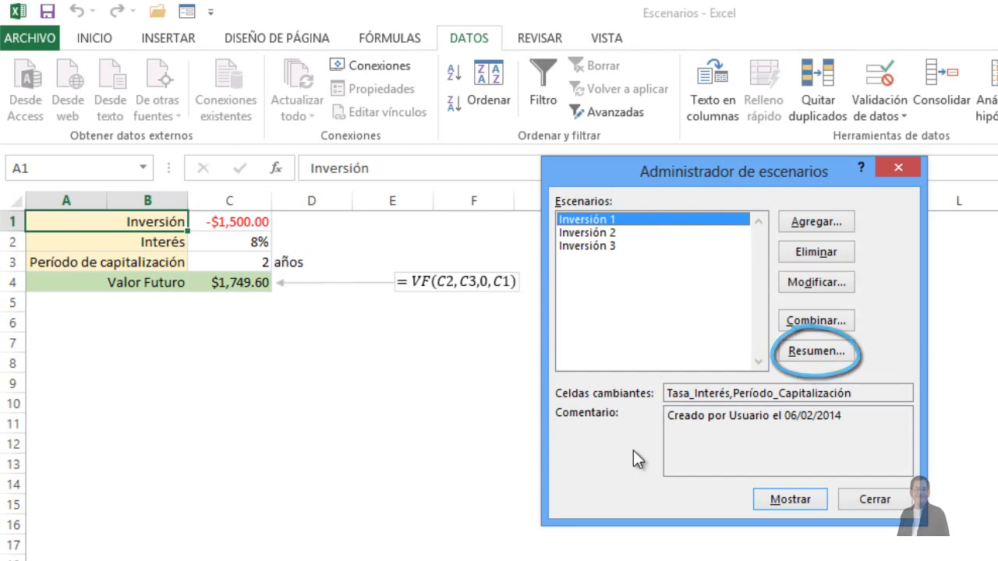
Step: Open the scenario summary options, keeping a Resumen report with result cell C4
left_click(811, 353)
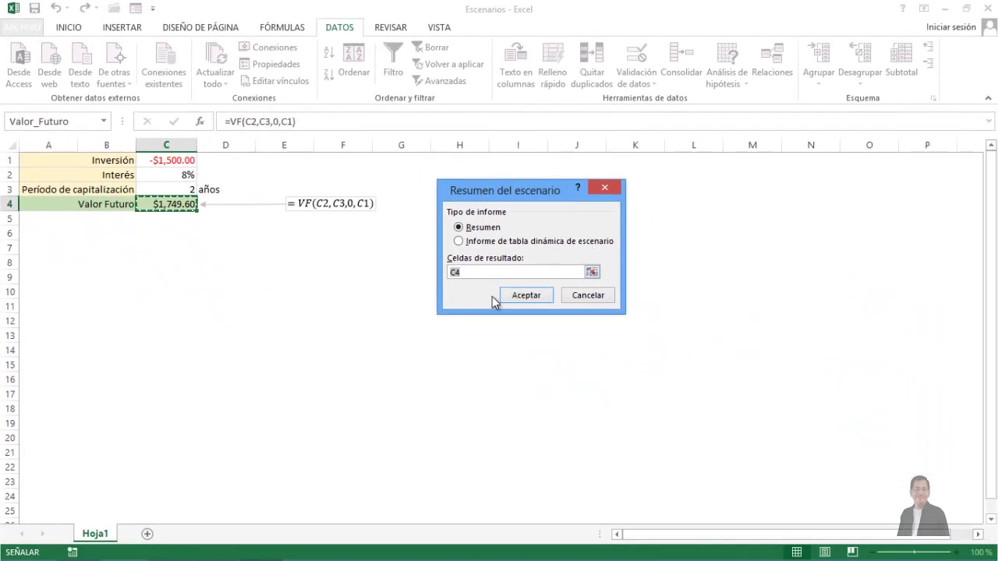
Step: Generate the scenario summary sheet comparing Inversión 1–3
left_click(509, 294)
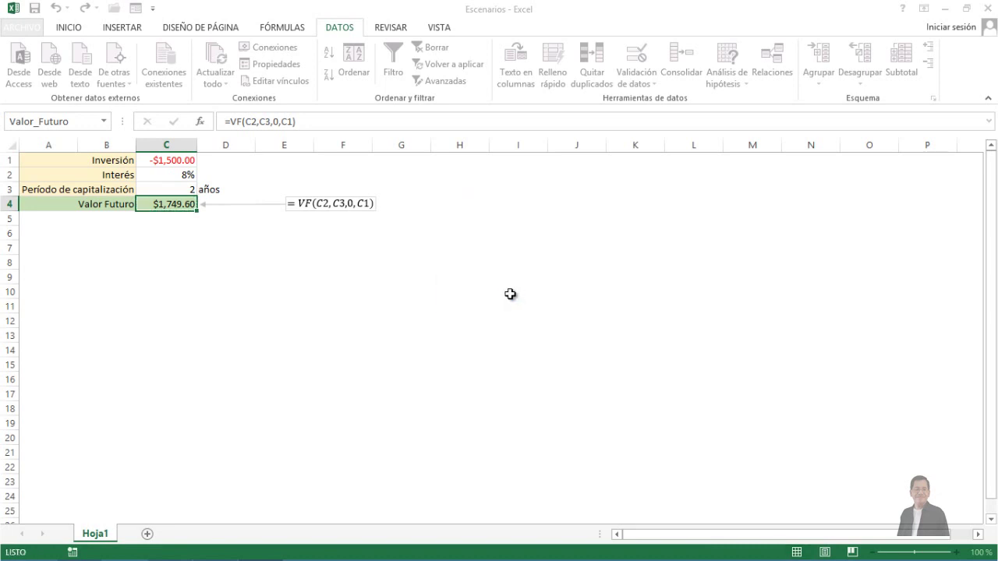